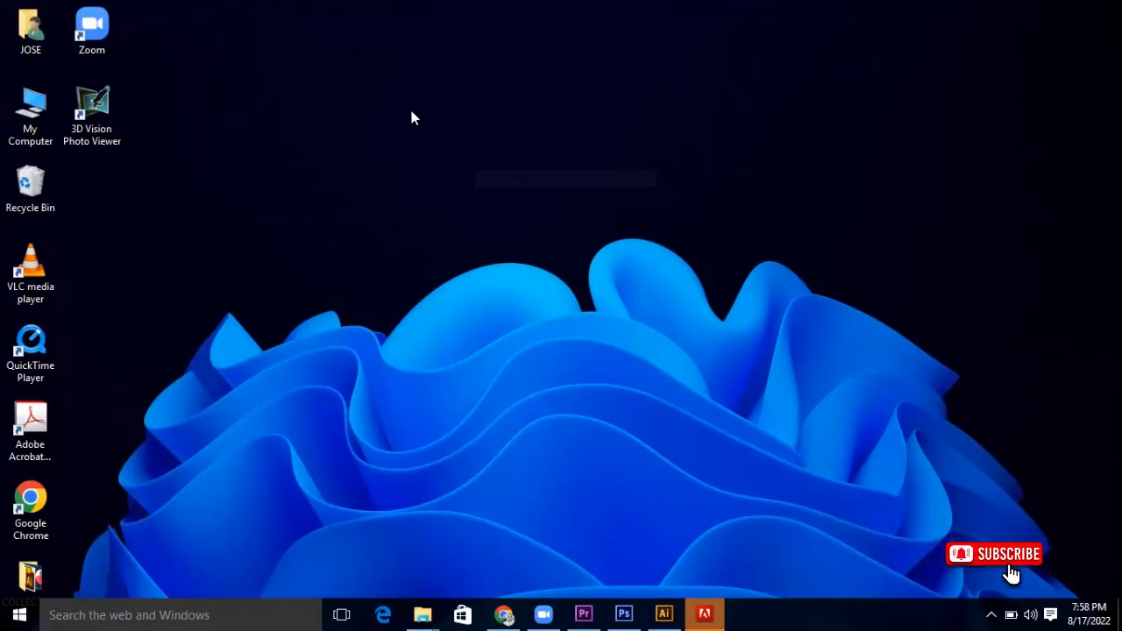
pyautogui.rightClick(455, 111)
pyautogui.click(511, 155)
pyautogui.rightClick(413, 99)
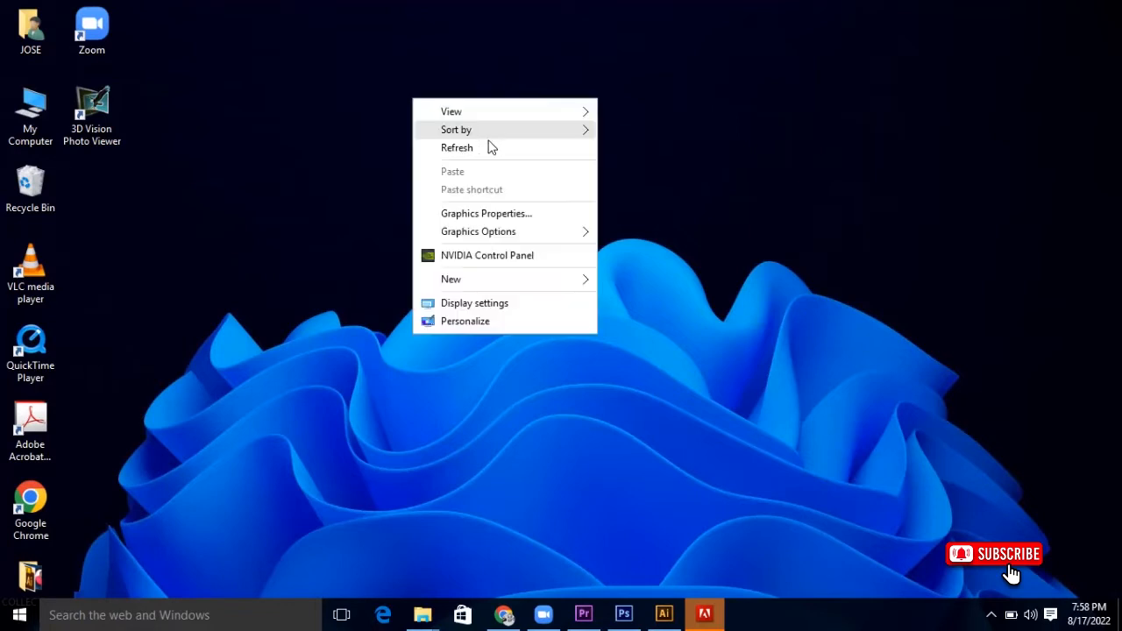
pyautogui.click(491, 147)
pyautogui.rightClick(410, 104)
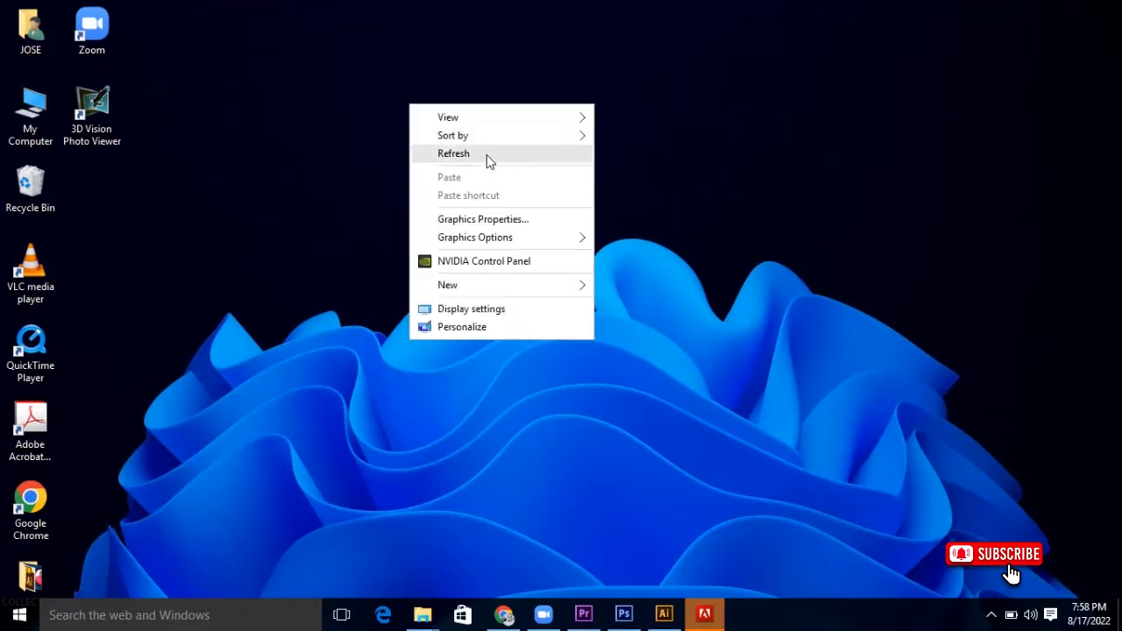
pyautogui.click(487, 153)
pyautogui.rightClick(372, 108)
pyautogui.click(442, 154)
pyautogui.rightClick(383, 103)
pyautogui.click(446, 152)
pyautogui.rightClick(363, 90)
pyautogui.click(416, 139)
pyautogui.rightClick(399, 122)
pyautogui.click(446, 166)
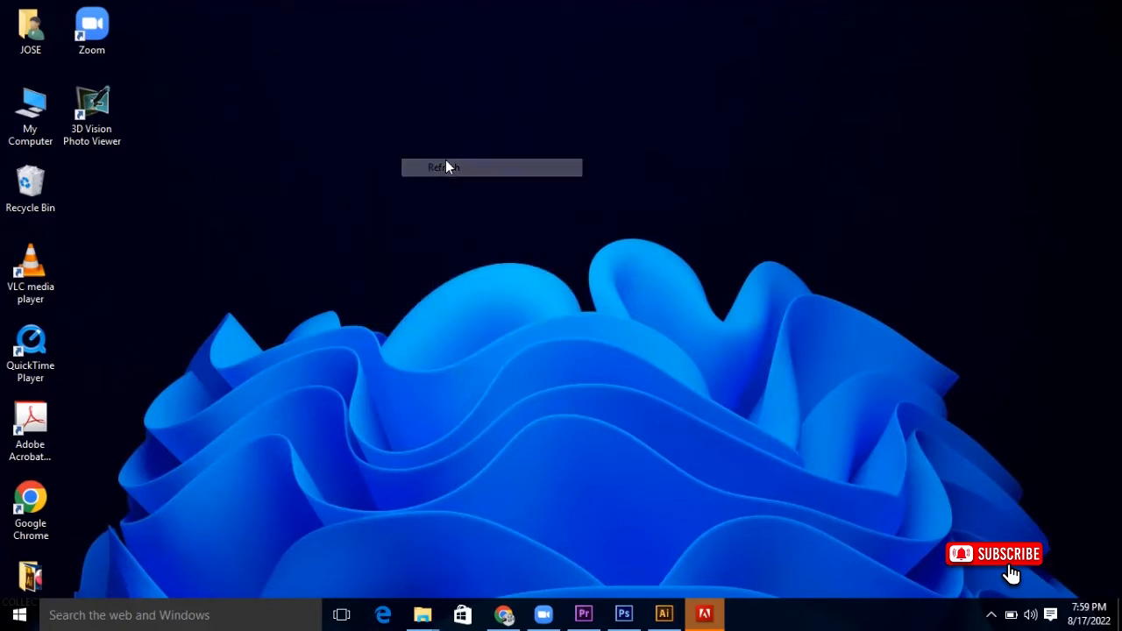
pyautogui.rightClick(404, 123)
pyautogui.moveTo(489, 133)
pyautogui.rightClick(387, 89)
pyautogui.click(447, 140)
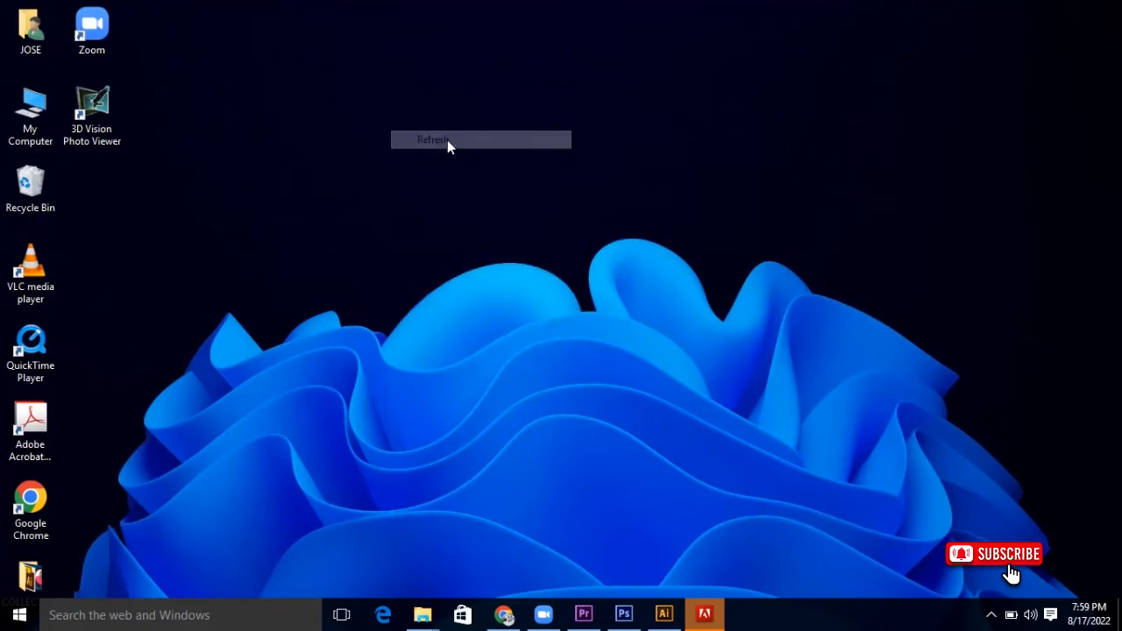
pyautogui.rightClick(440, 140)
pyautogui.click(482, 183)
pyautogui.rightClick(429, 125)
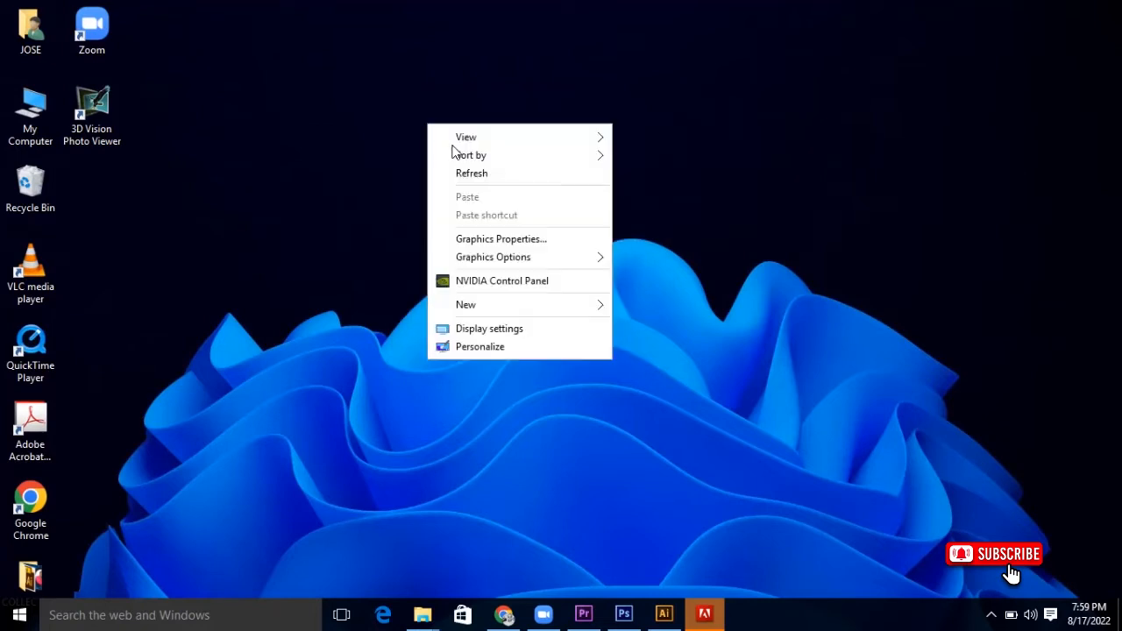
pyautogui.click(473, 173)
pyautogui.rightClick(431, 135)
pyautogui.click(488, 186)
pyautogui.rightClick(412, 132)
pyautogui.click(466, 181)
pyautogui.rightClick(386, 129)
pyautogui.click(452, 183)
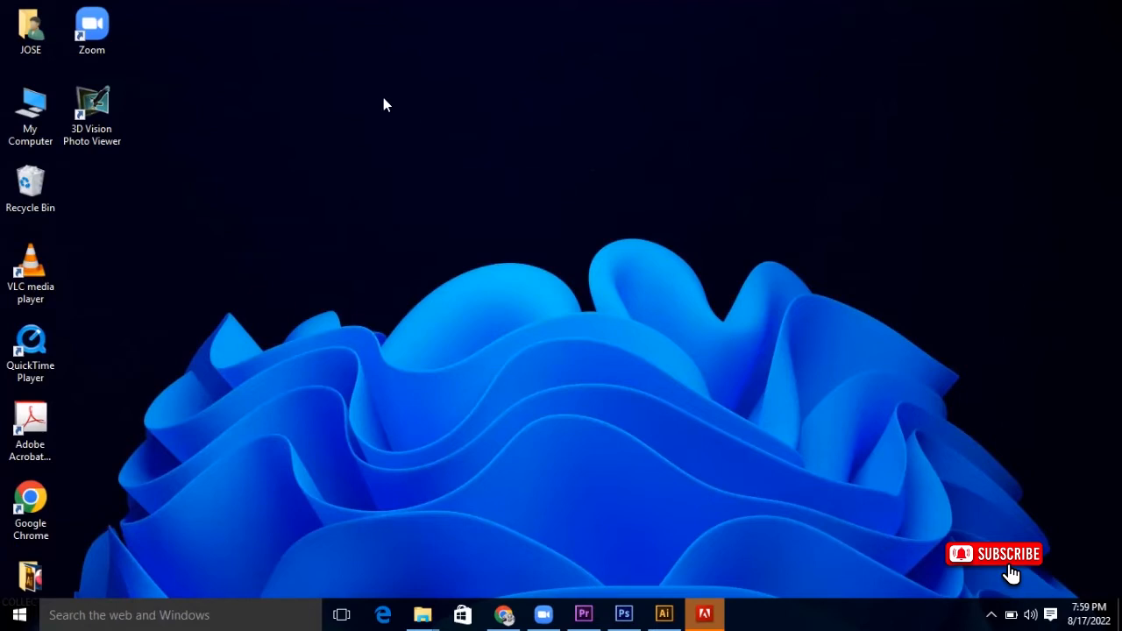
pyautogui.rightClick(383, 97)
pyautogui.click(402, 146)
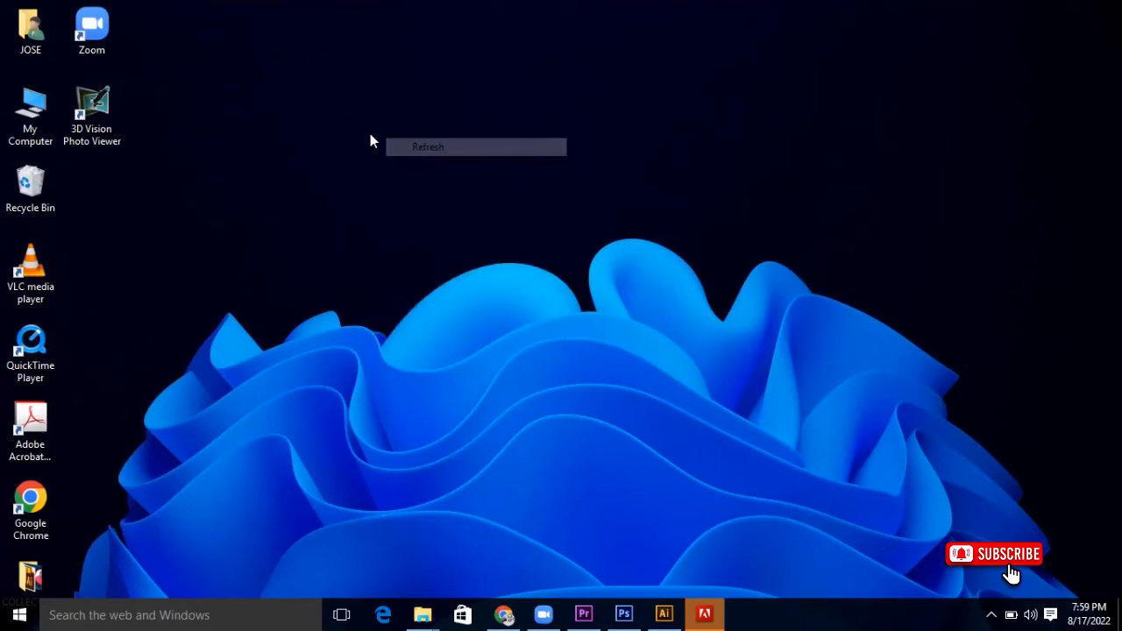
pyautogui.rightClick(370, 135)
pyautogui.click(426, 183)
pyautogui.rightClick(364, 133)
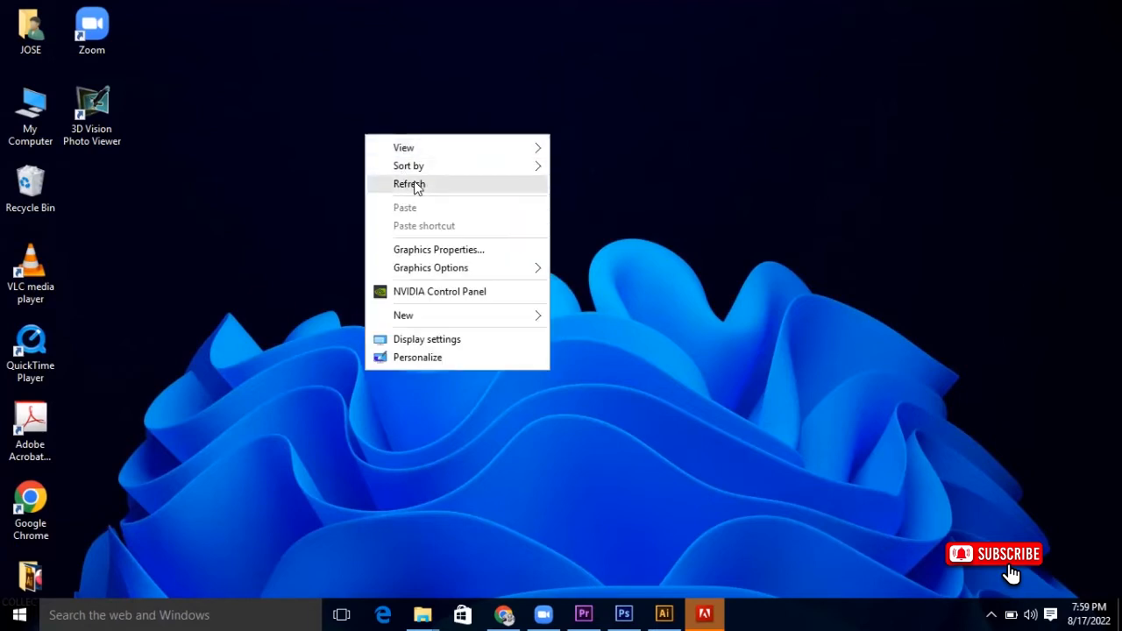
pyautogui.click(420, 186)
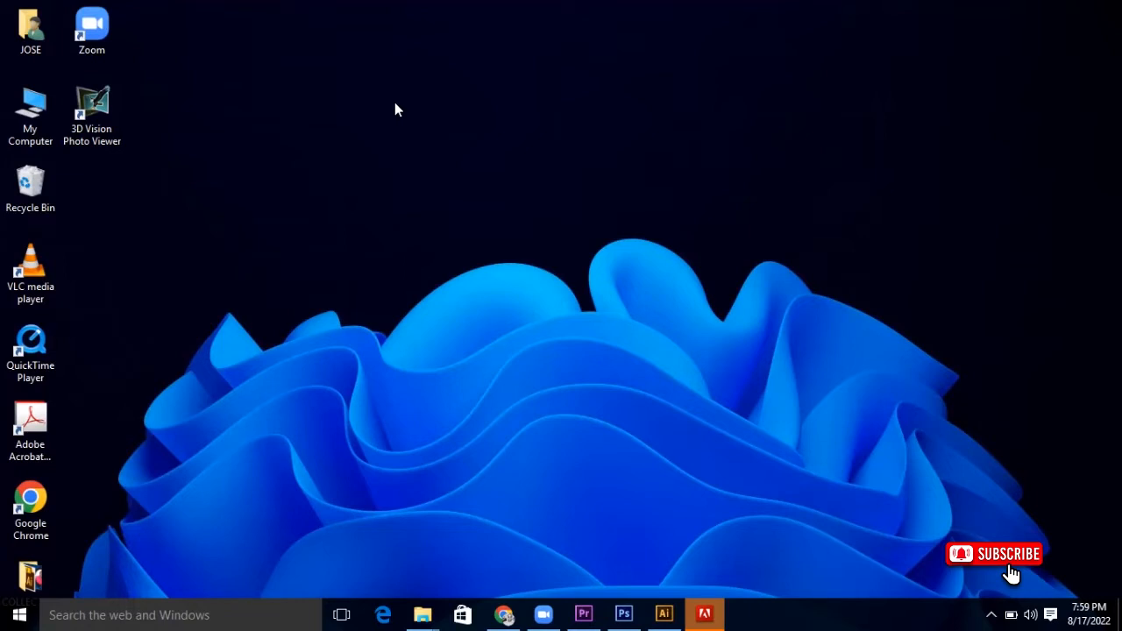
pyautogui.rightClick(453, 153)
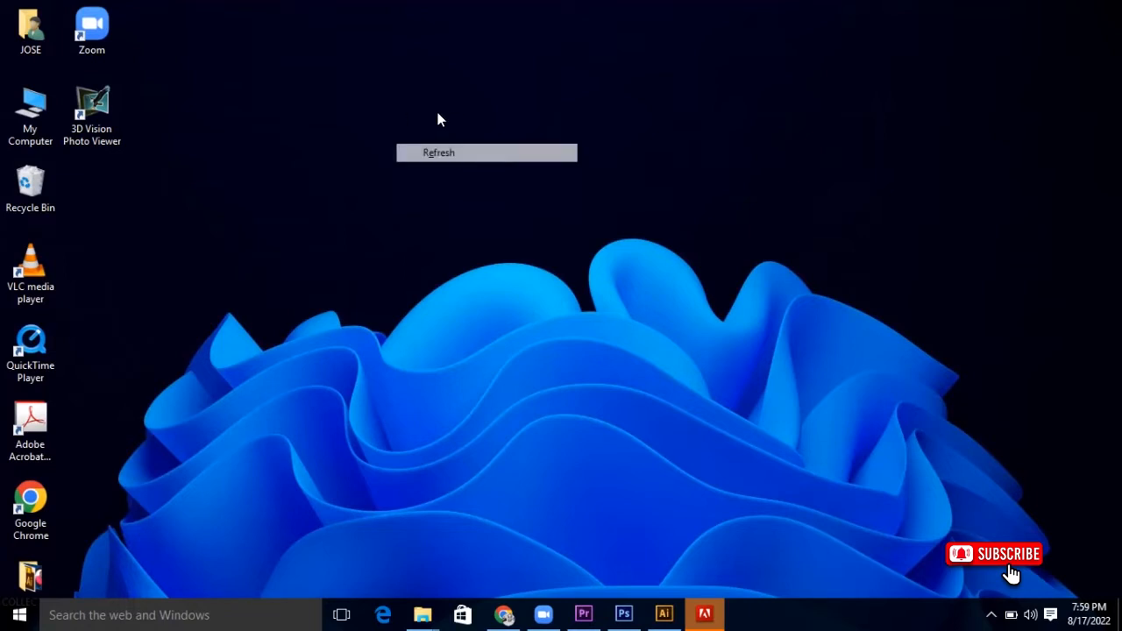
pyautogui.click(464, 165)
pyautogui.rightClick(384, 132)
pyautogui.click(450, 182)
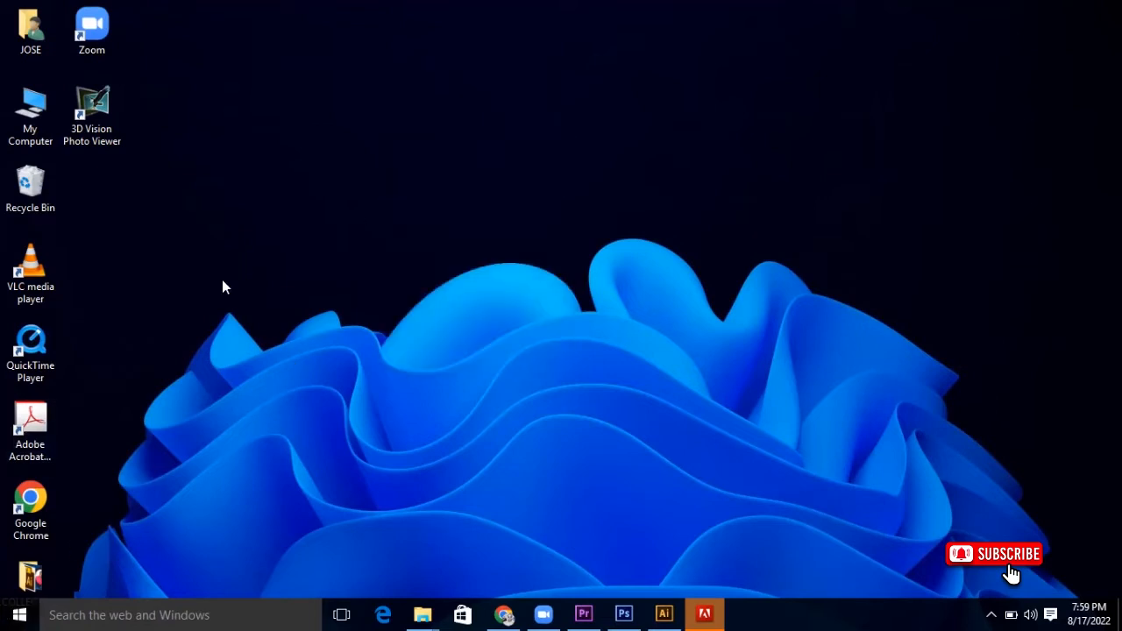
# Search Windows for "WORDPAD" and open the WordPad desktop app.
pyautogui.click(2, 619)
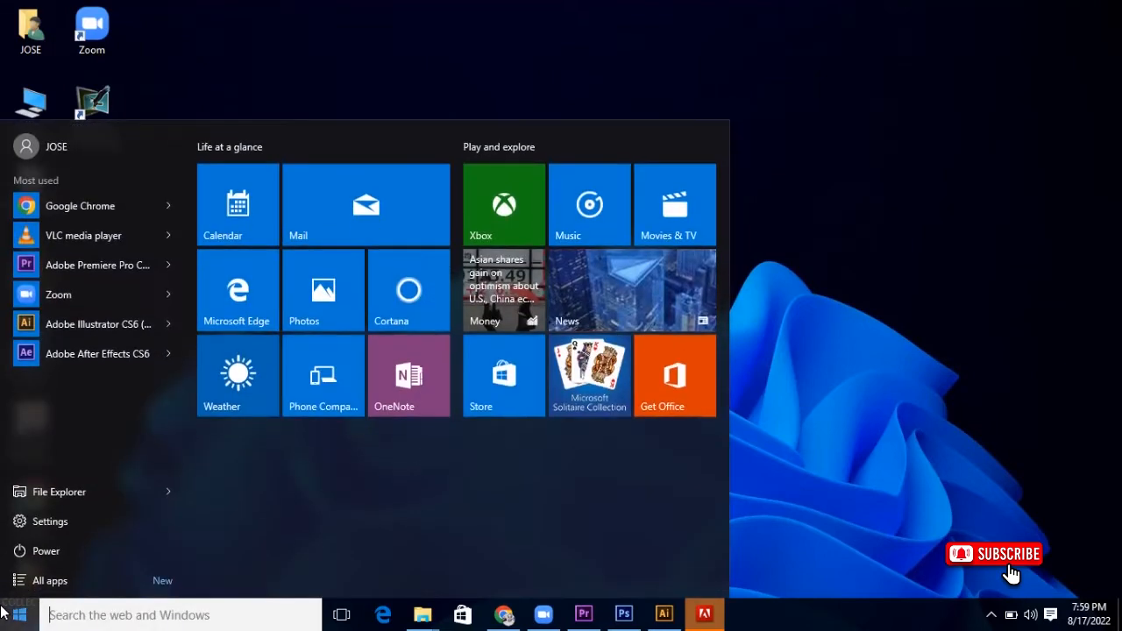
pyautogui.write('WORDPA')
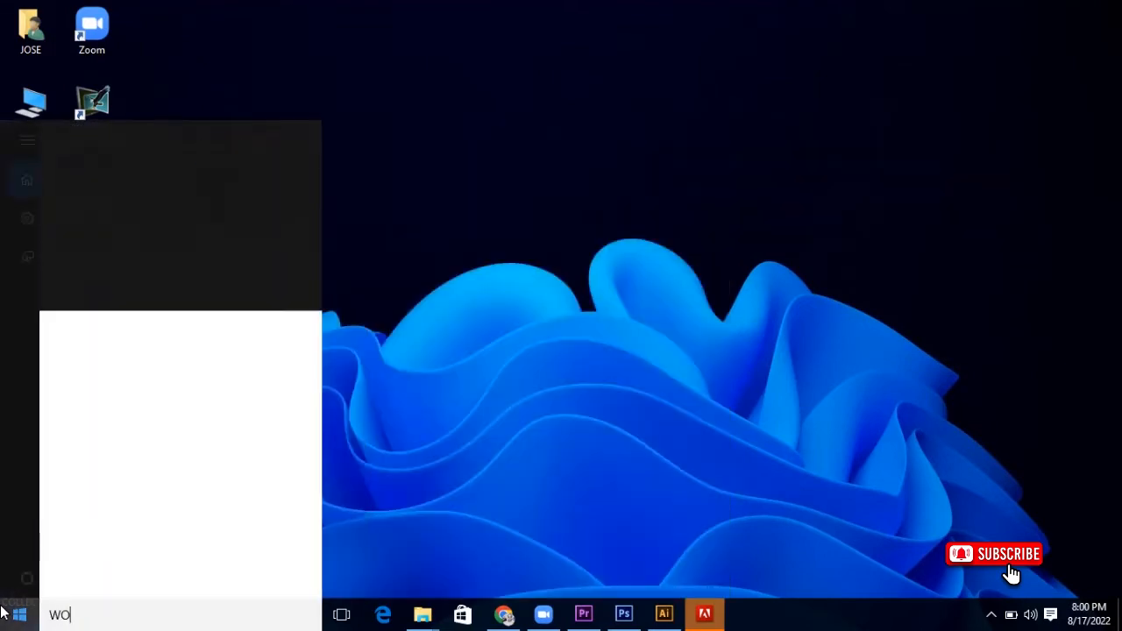
pyautogui.write('D')
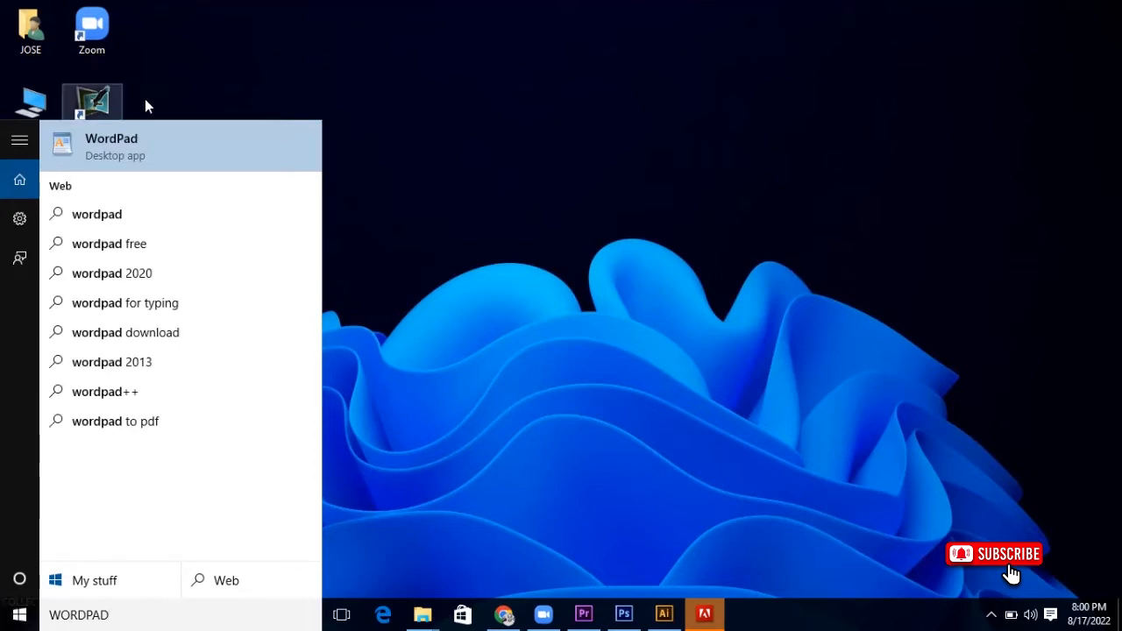
pyautogui.click(146, 154)
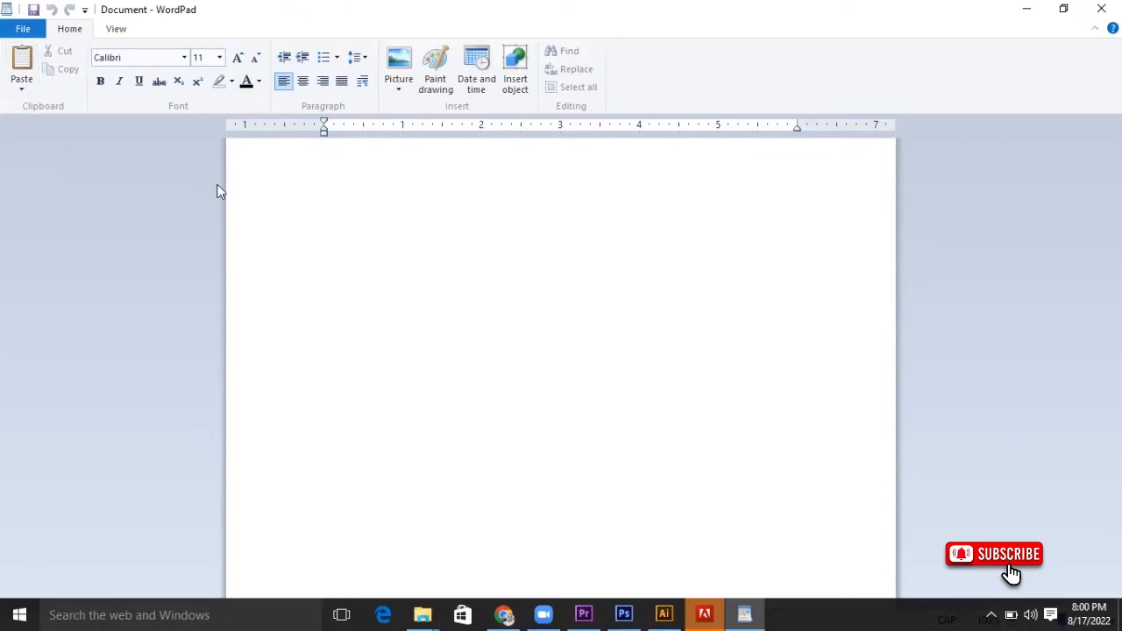
pyautogui.click(118, 27)
pyautogui.click(68, 33)
pyautogui.click(117, 32)
pyautogui.click(70, 32)
# Enter the heading "THE WILDE LIFE" at the start of the blank document.
pyautogui.click(480, 242)
pyautogui.write('THE ')
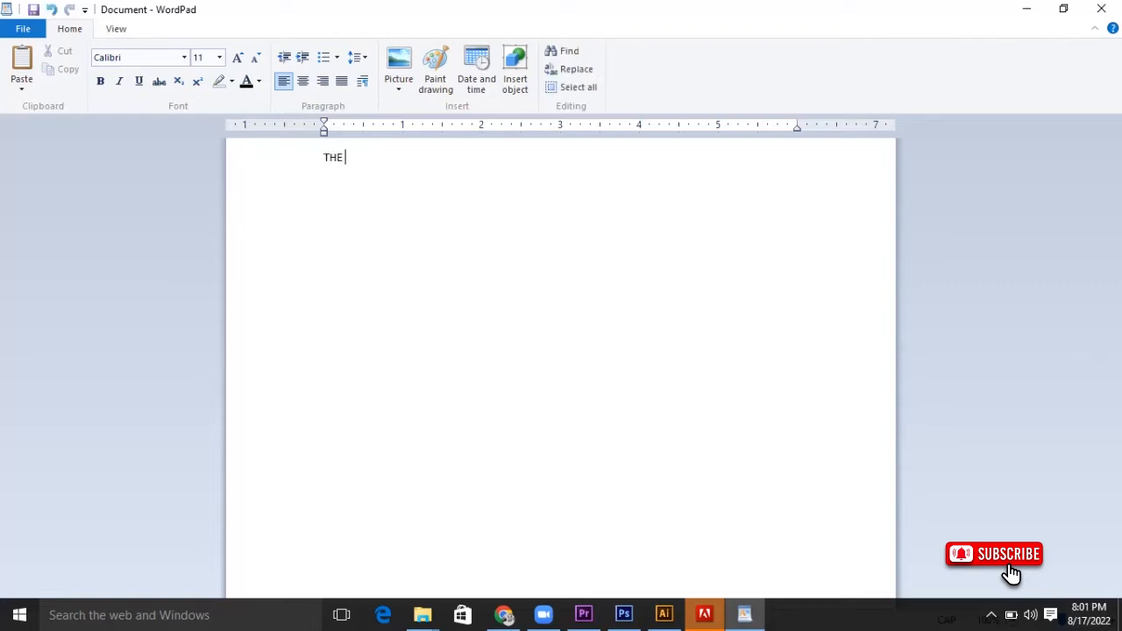
pyautogui.write('WILDE LIFE')
# Format the heading "THE WILDE LIFE" in Berlin Sans FB Demi at size 36, centred and underlined.
pyautogui.moveTo(402, 159); pyautogui.dragTo(243, 145)
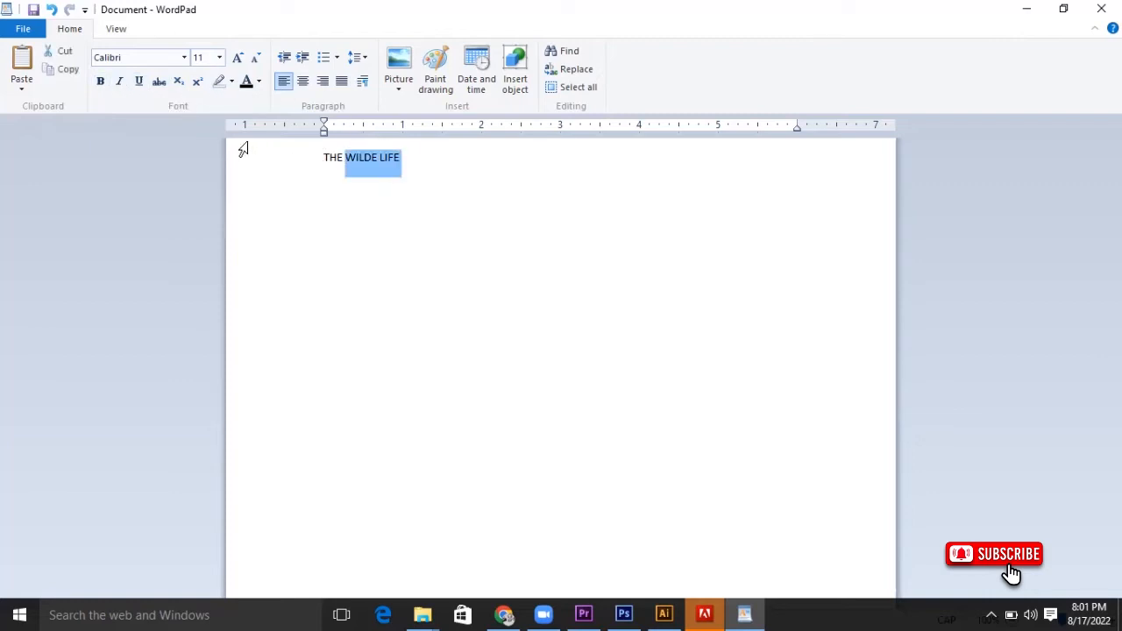
pyautogui.click(185, 58)
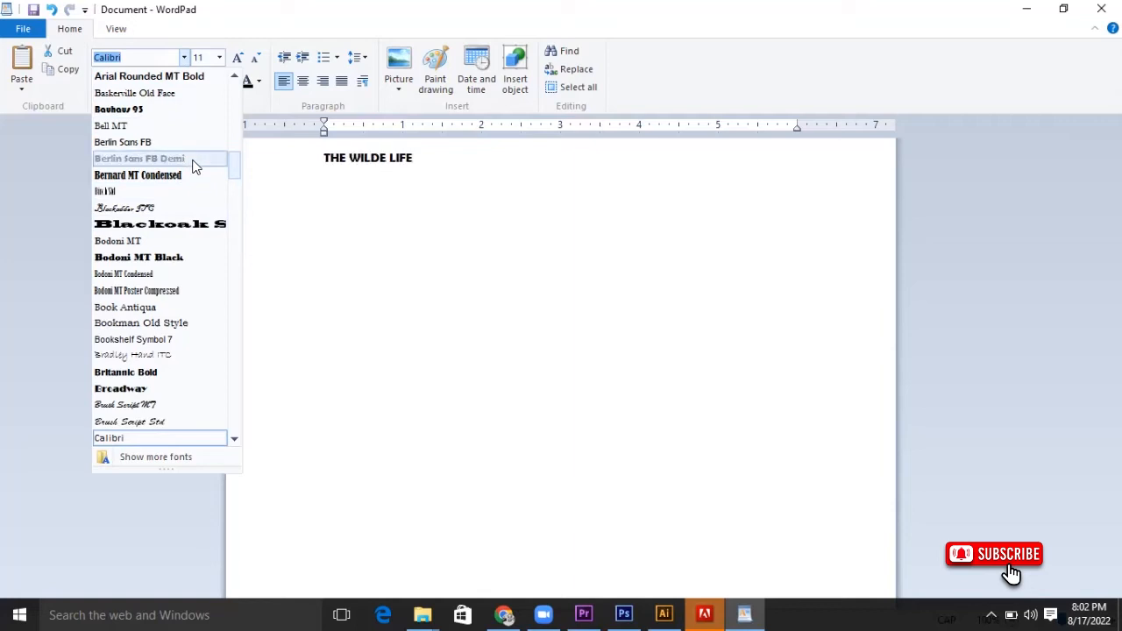
pyautogui.click(190, 160)
pyautogui.click(219, 58)
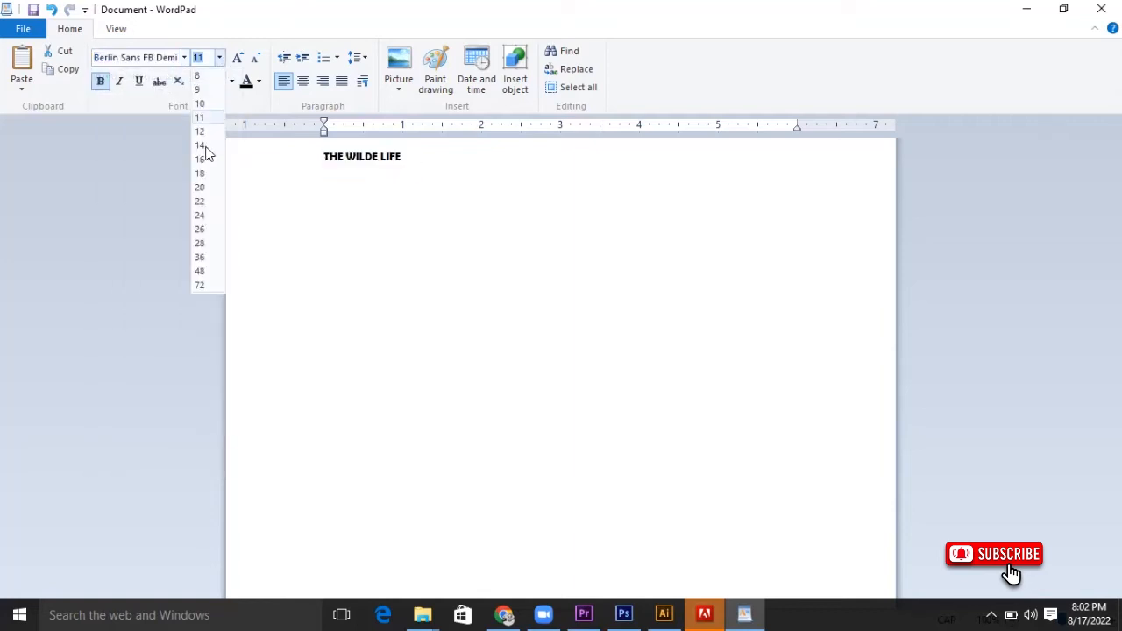
pyautogui.click(199, 260)
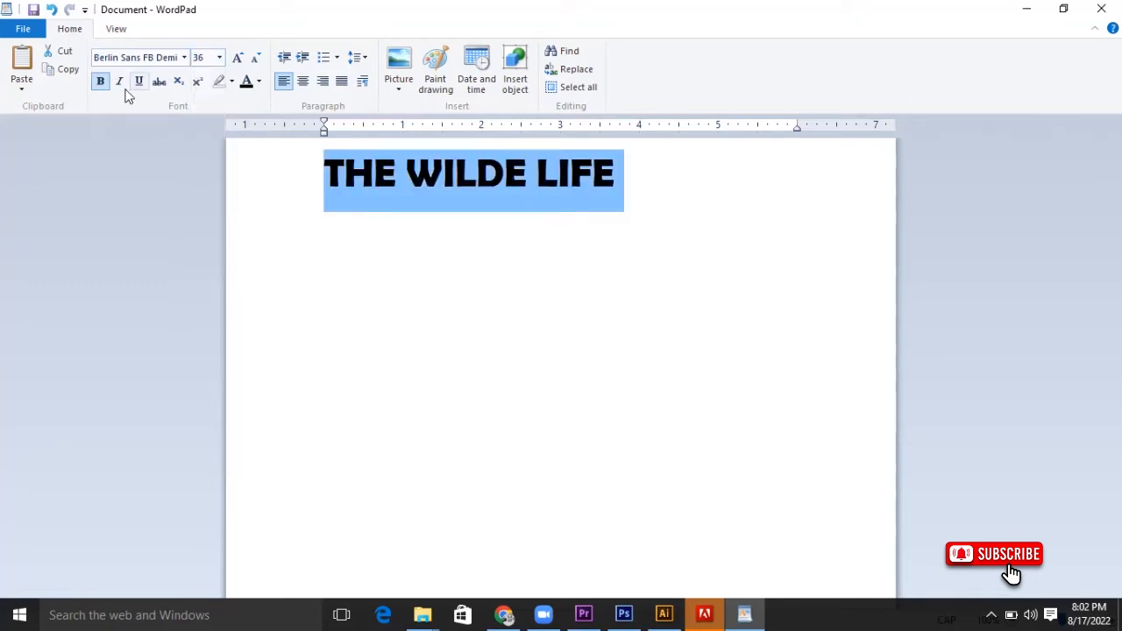
pyautogui.click(303, 81)
pyautogui.click(138, 82)
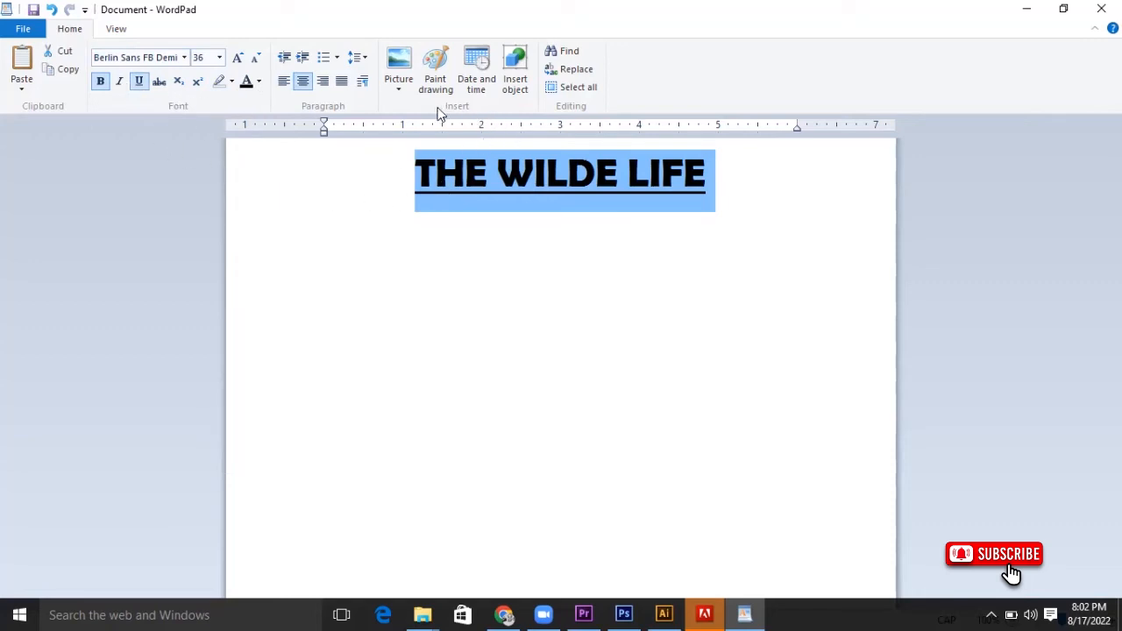
pyautogui.click(366, 60)
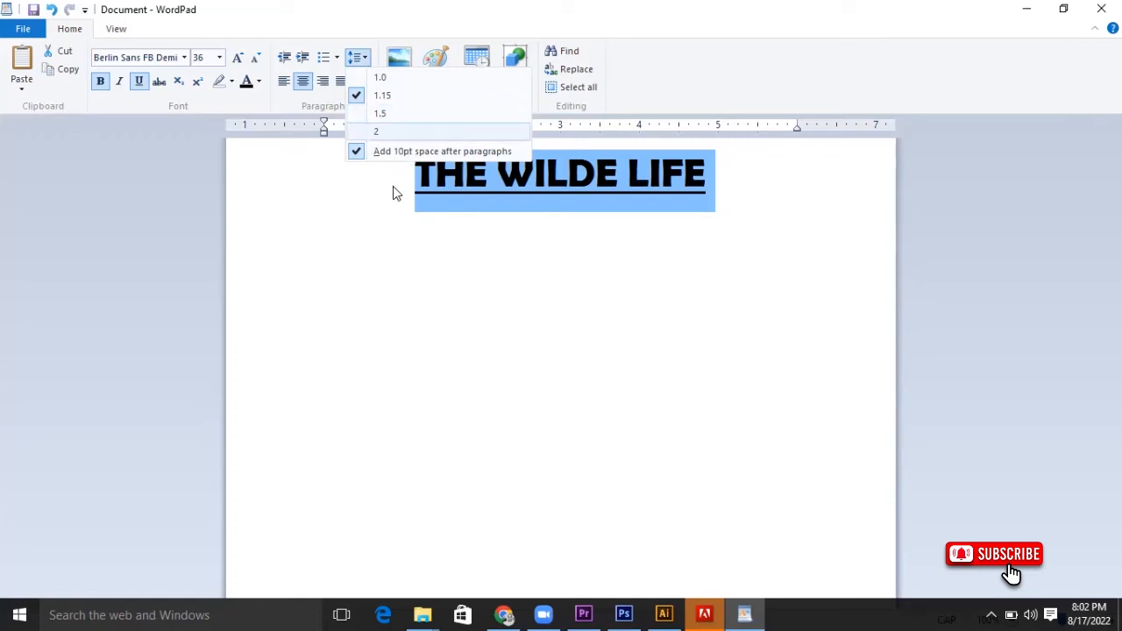
pyautogui.click(598, 17)
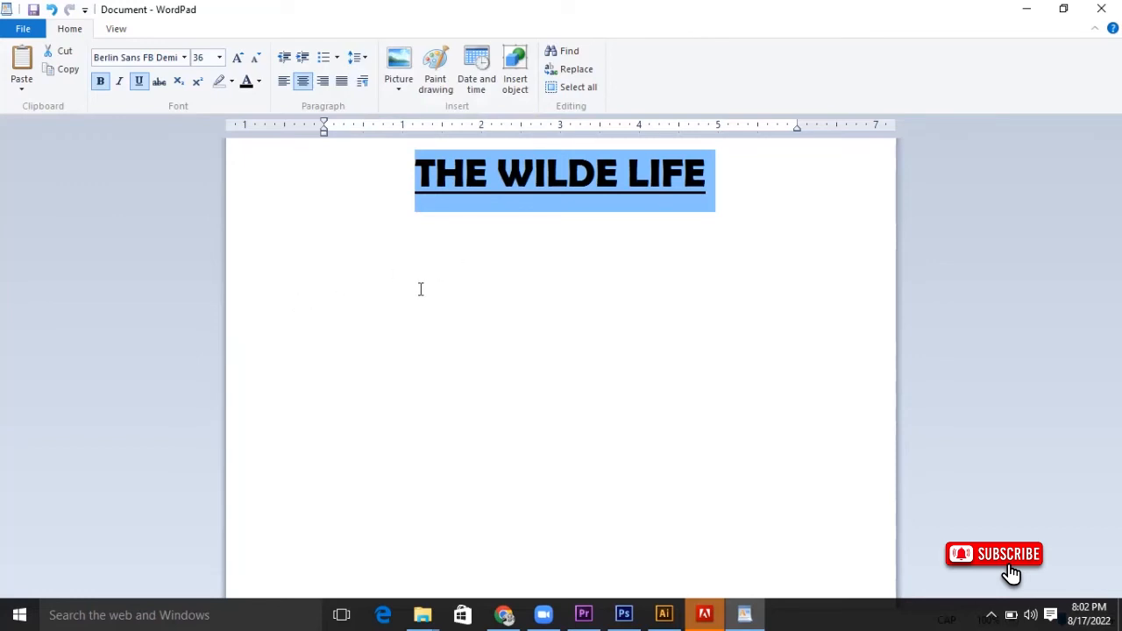
pyautogui.click(359, 60)
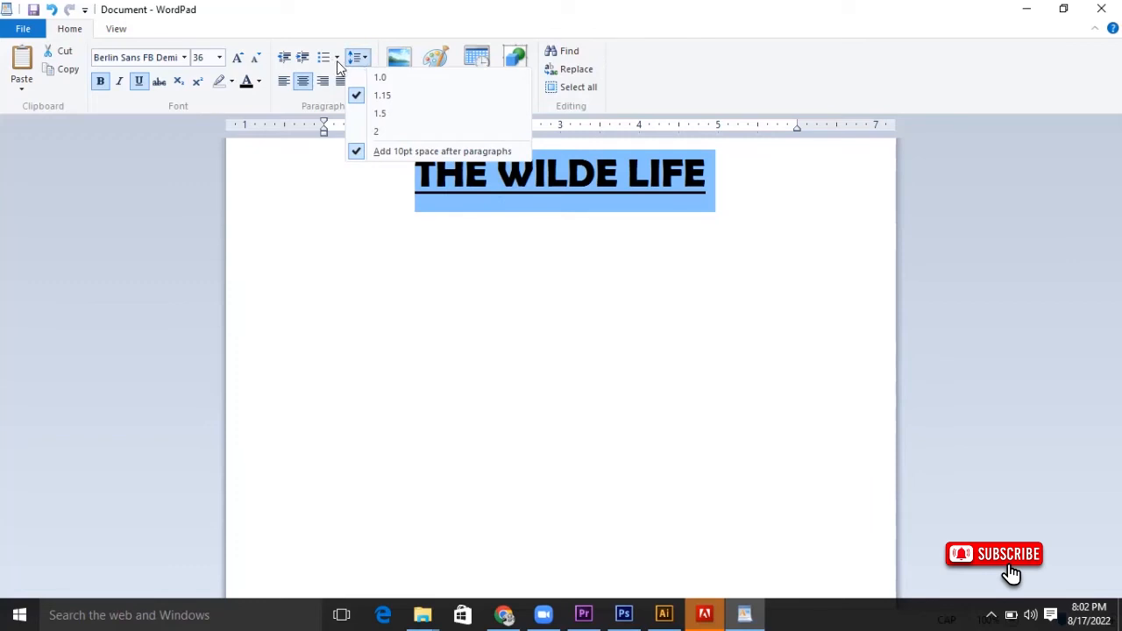
pyautogui.click(336, 59)
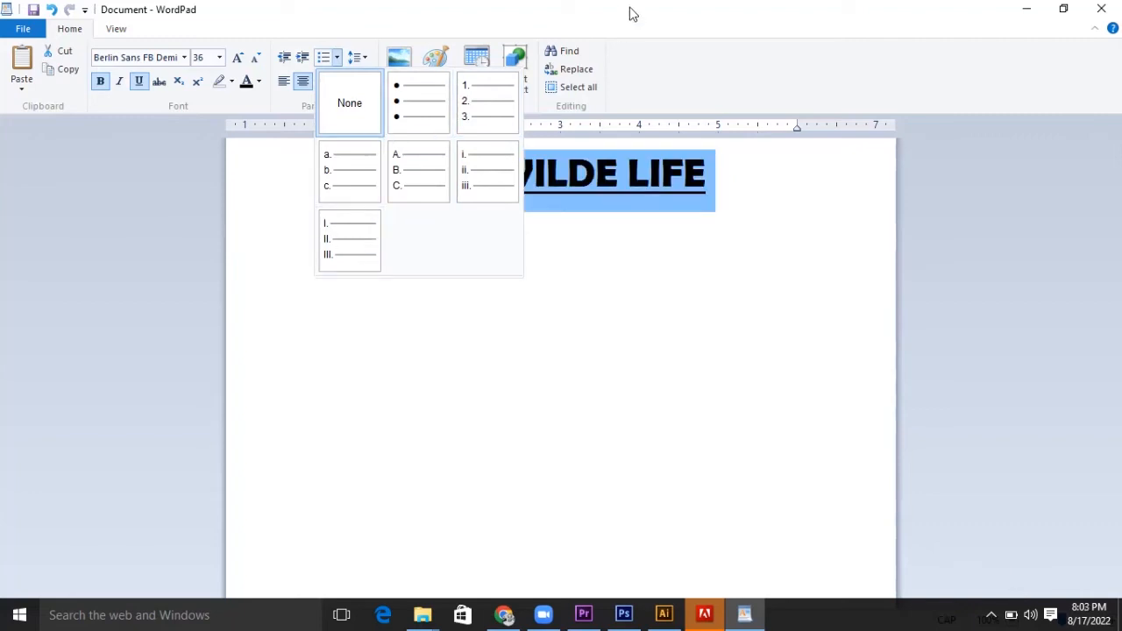
pyautogui.click(353, 211)
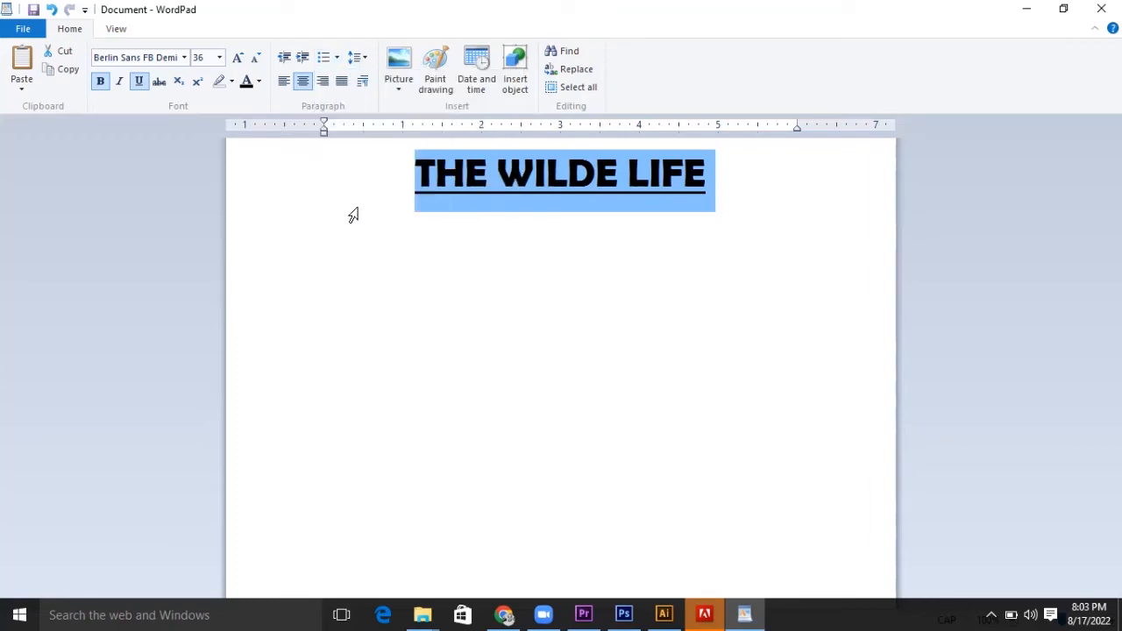
# Enlarge the heading "THE WILDE LIFE" to size 48 and place the text cursor on the line below it.
pyautogui.click(239, 58)
pyautogui.click(238, 57)
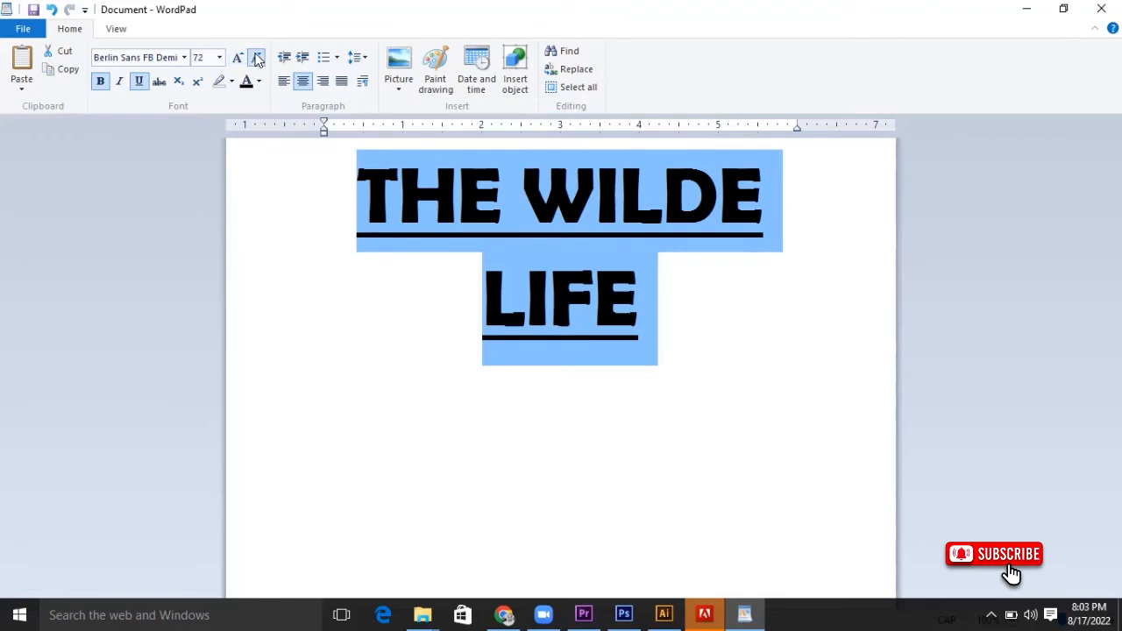
pyautogui.click(257, 57)
pyautogui.click(483, 310)
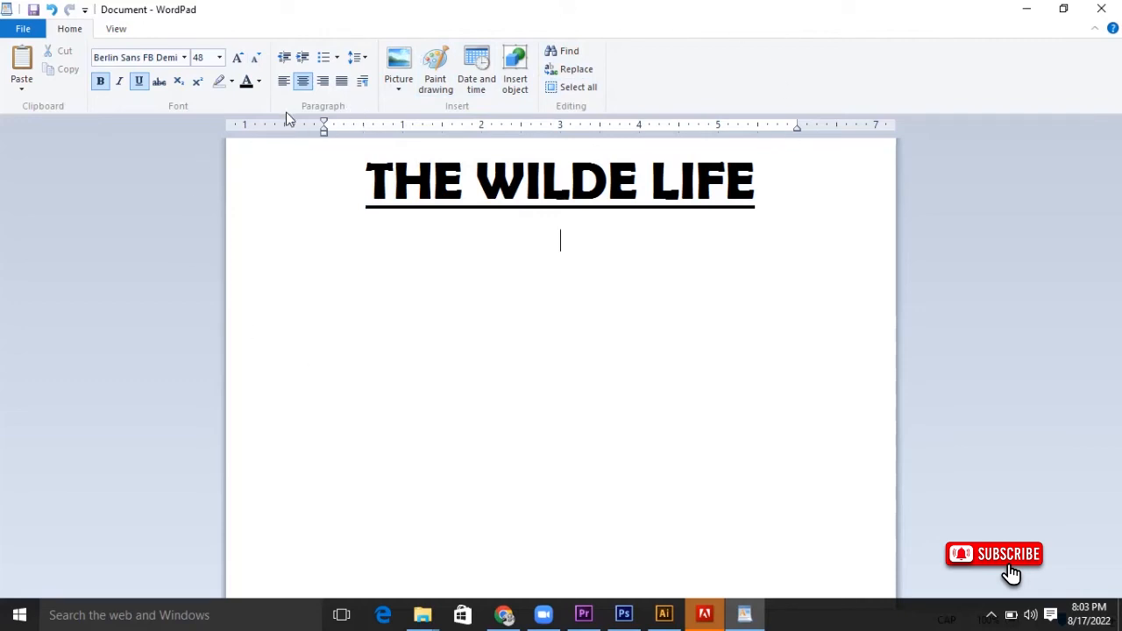
# Save the document to the Desktop as "MY FIRST DOCUMENT" in Rich Text Format.
pyautogui.click(25, 30)
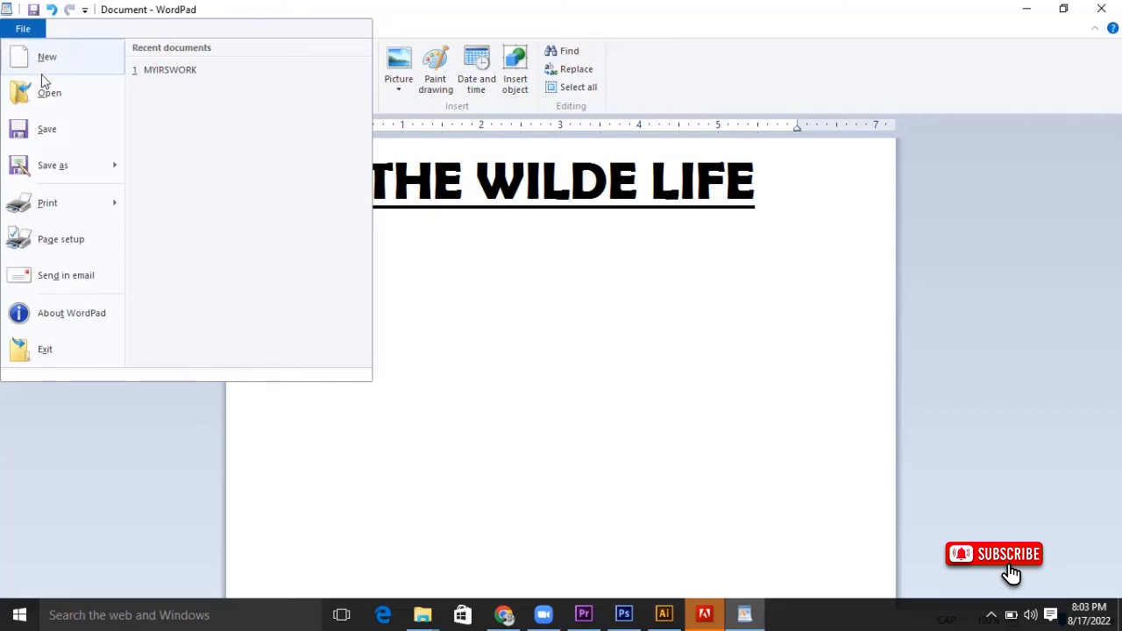
pyautogui.moveTo(48, 173)
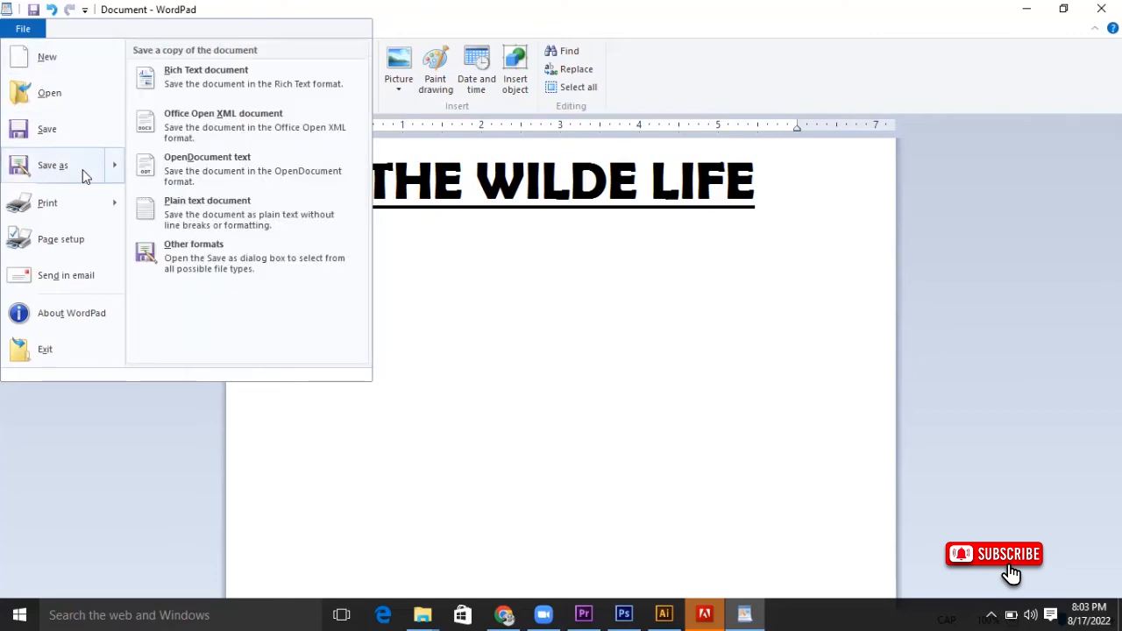
pyautogui.click(68, 169)
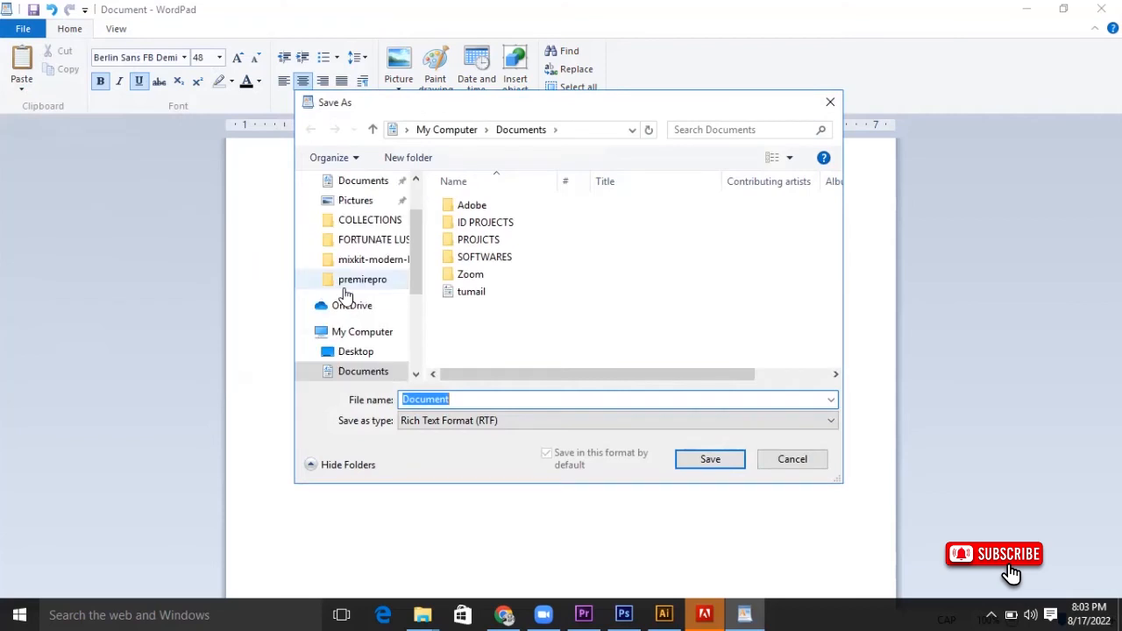
pyautogui.moveTo(417, 233); pyautogui.dragTo(416, 195)
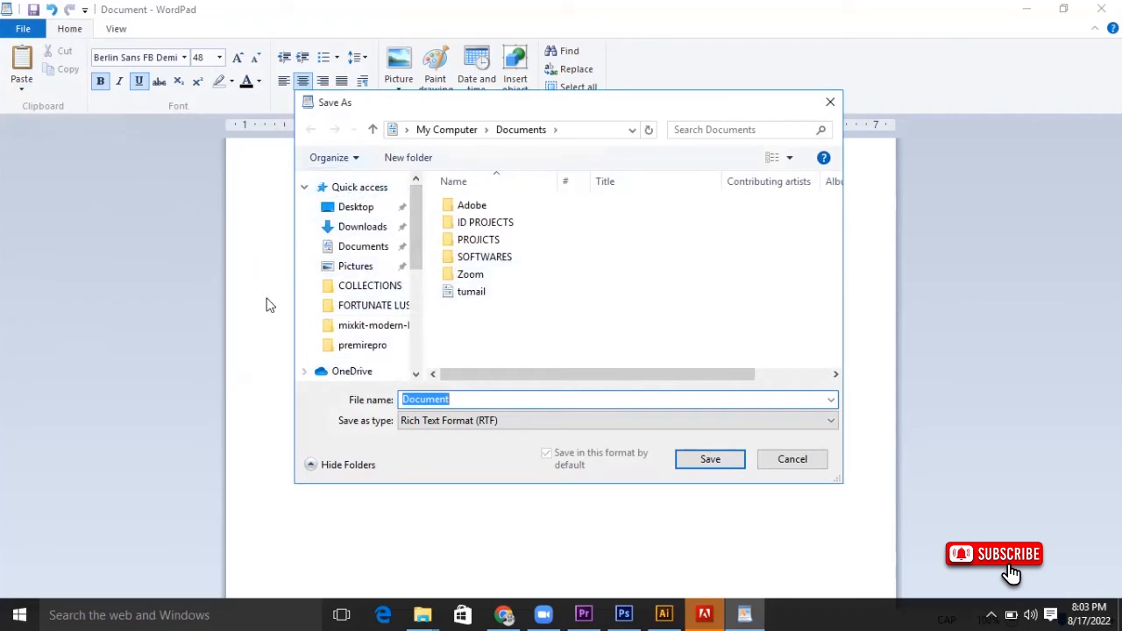
pyautogui.click(351, 210)
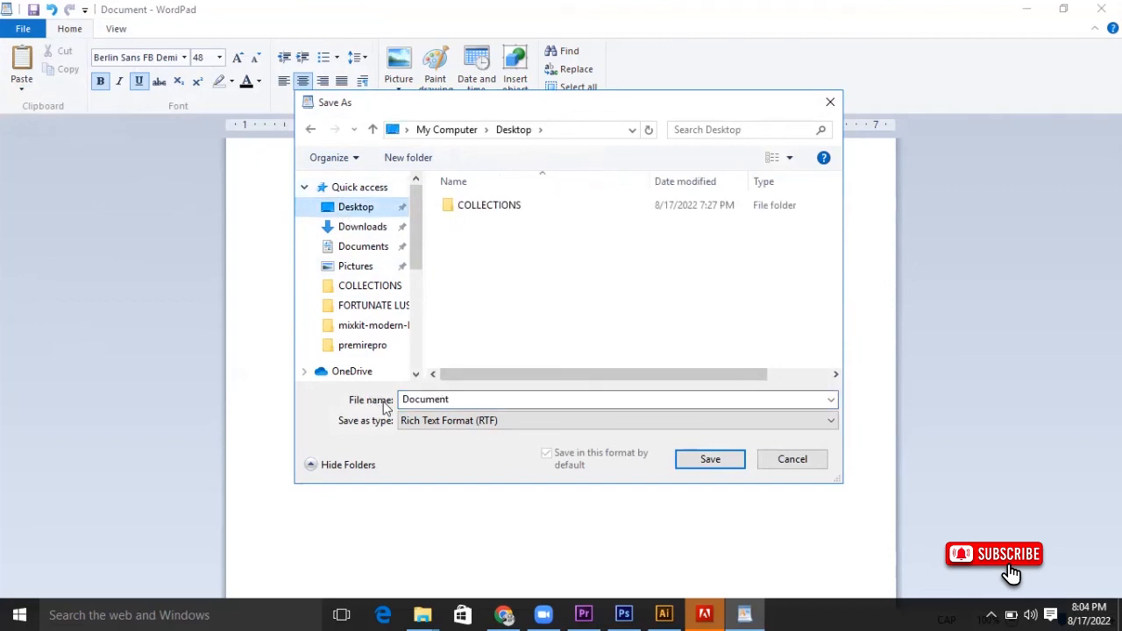
pyautogui.doubleClick(468, 400)
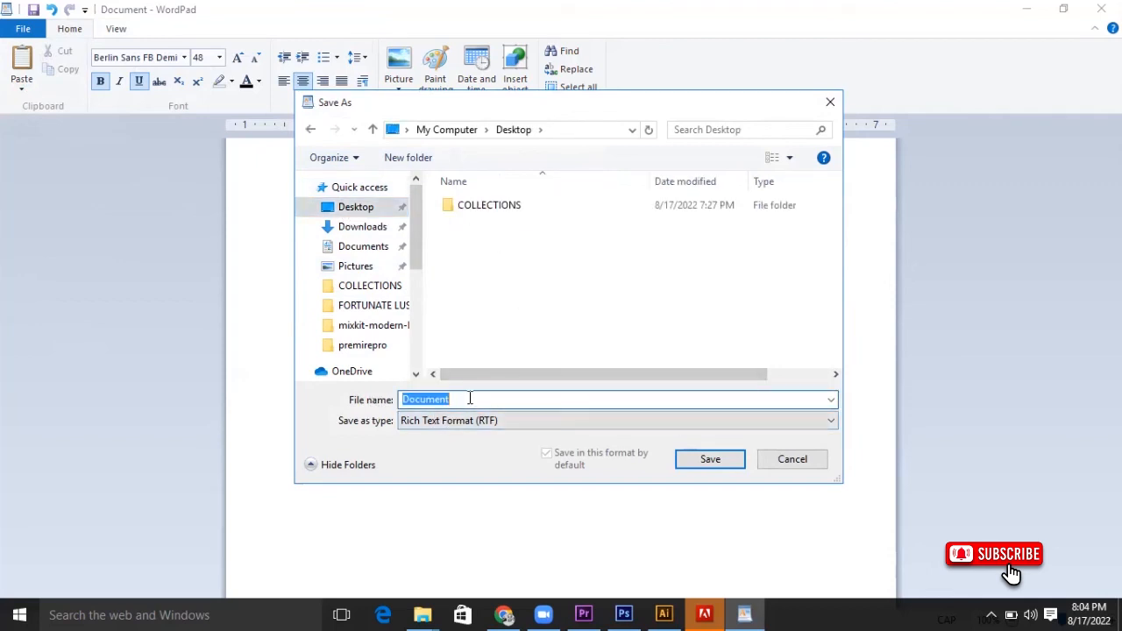
pyautogui.write('MY')
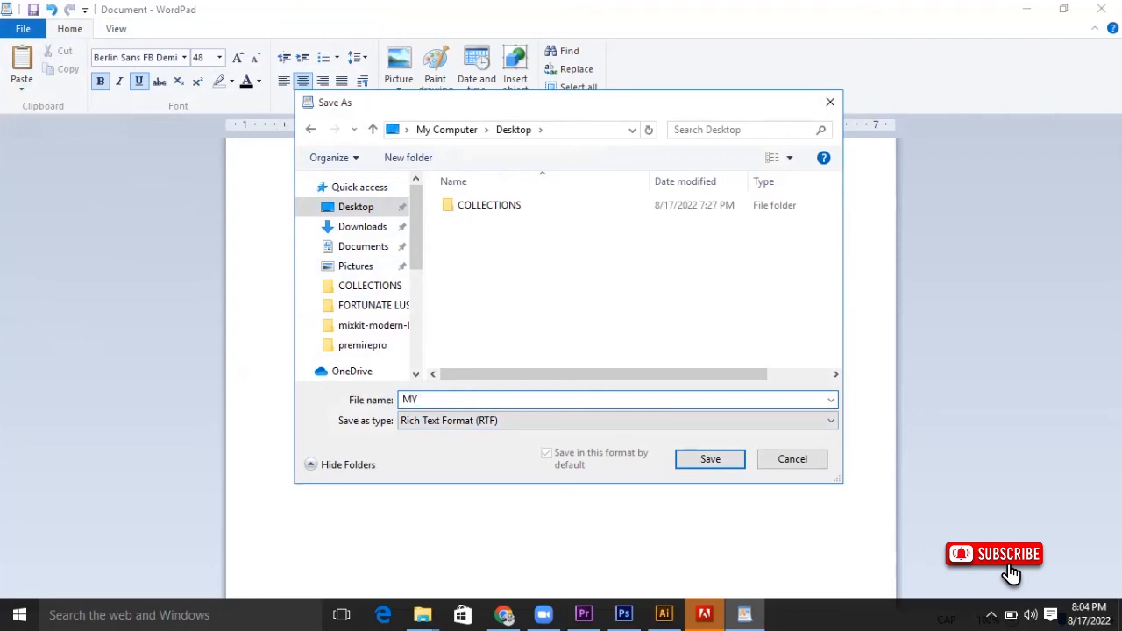
pyautogui.write(' FIRST DOCUMENT')
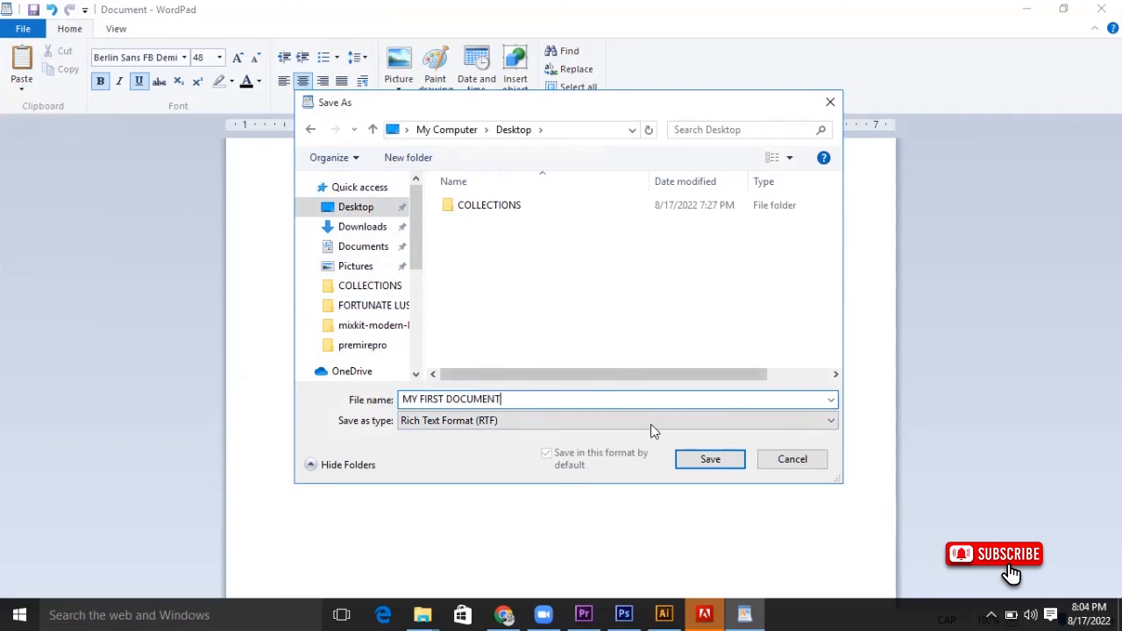
pyautogui.click(710, 459)
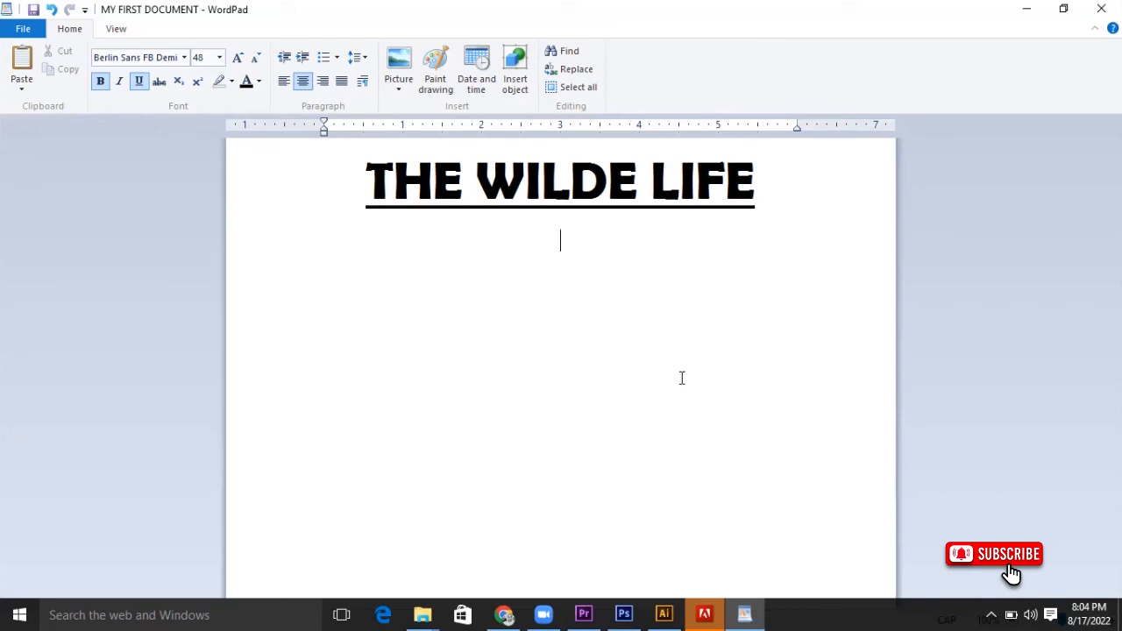
# Check the page in print preview and return to editing the document.
pyautogui.click(21, 31)
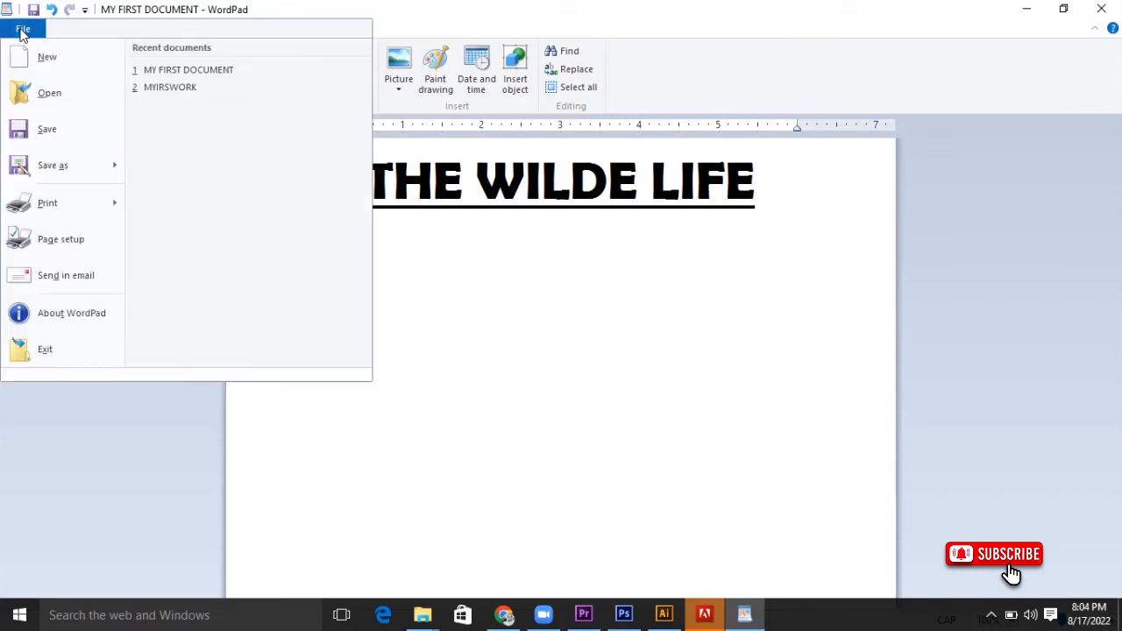
pyautogui.moveTo(52, 213)
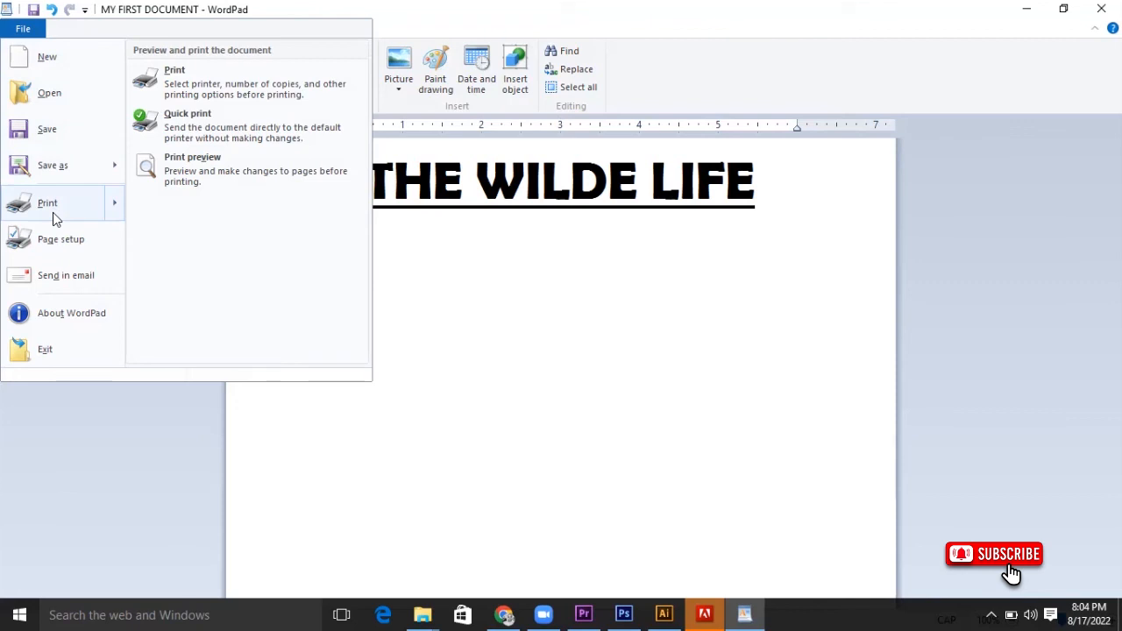
pyautogui.click(237, 190)
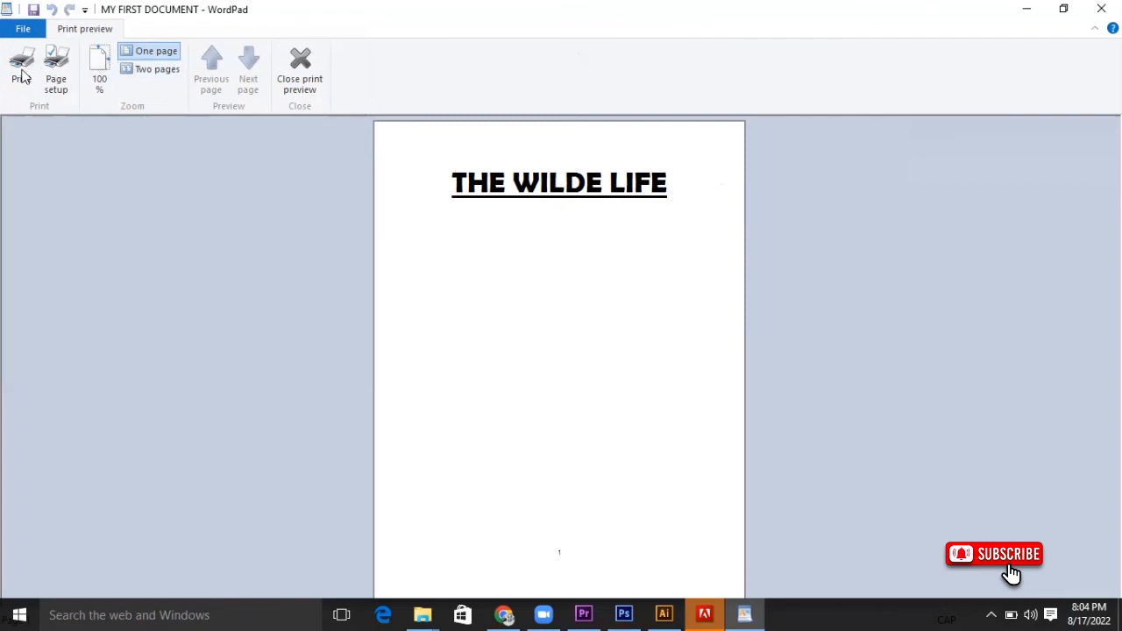
pyautogui.click(298, 72)
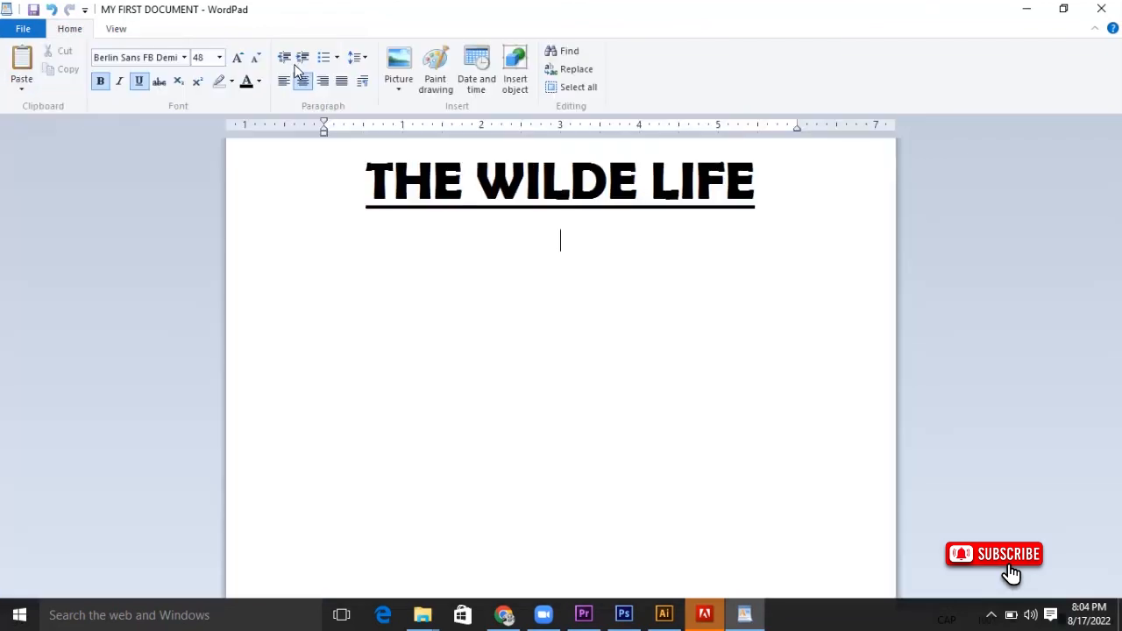
# Open the print settings for the document and move the dialog clear of the window's corner.
pyautogui.click(24, 29)
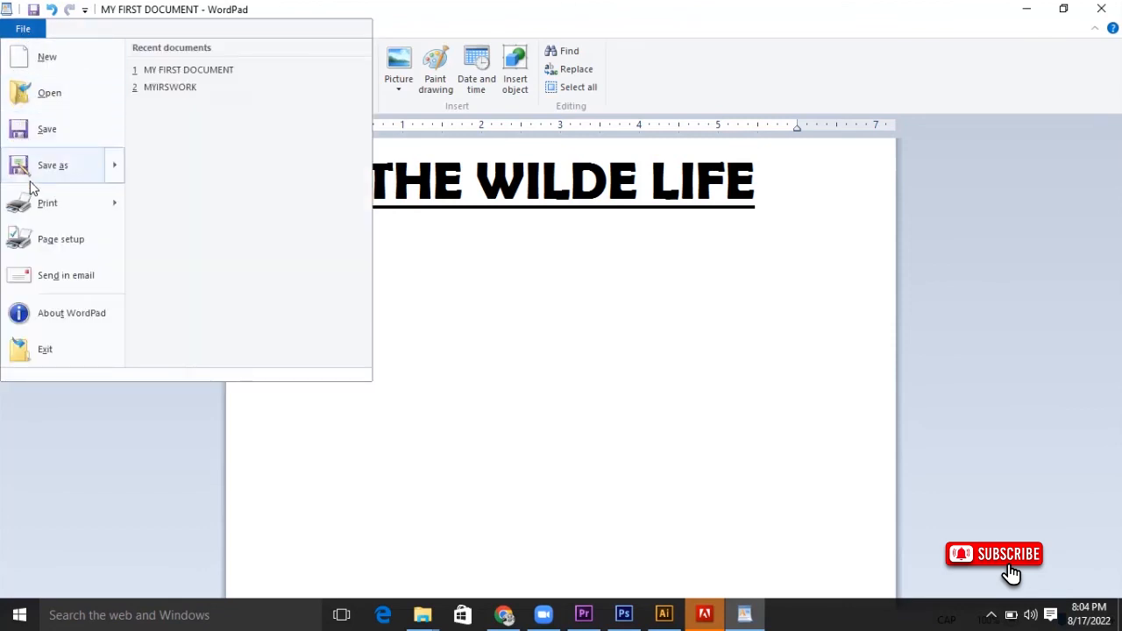
pyautogui.click(64, 207)
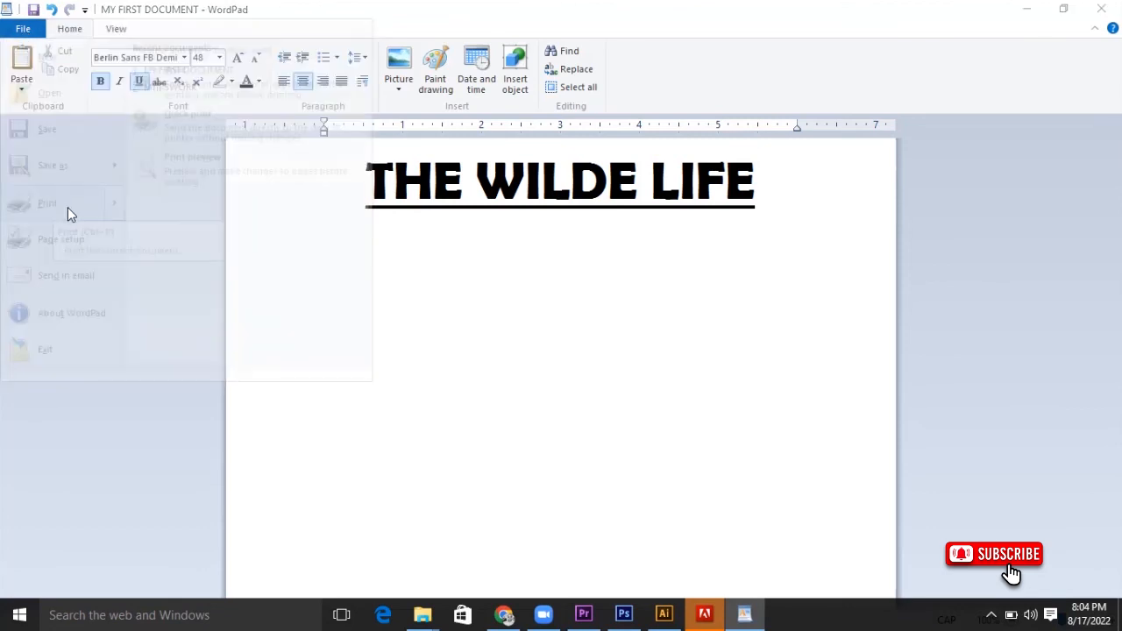
pyautogui.moveTo(220, 23); pyautogui.dragTo(413, 117)
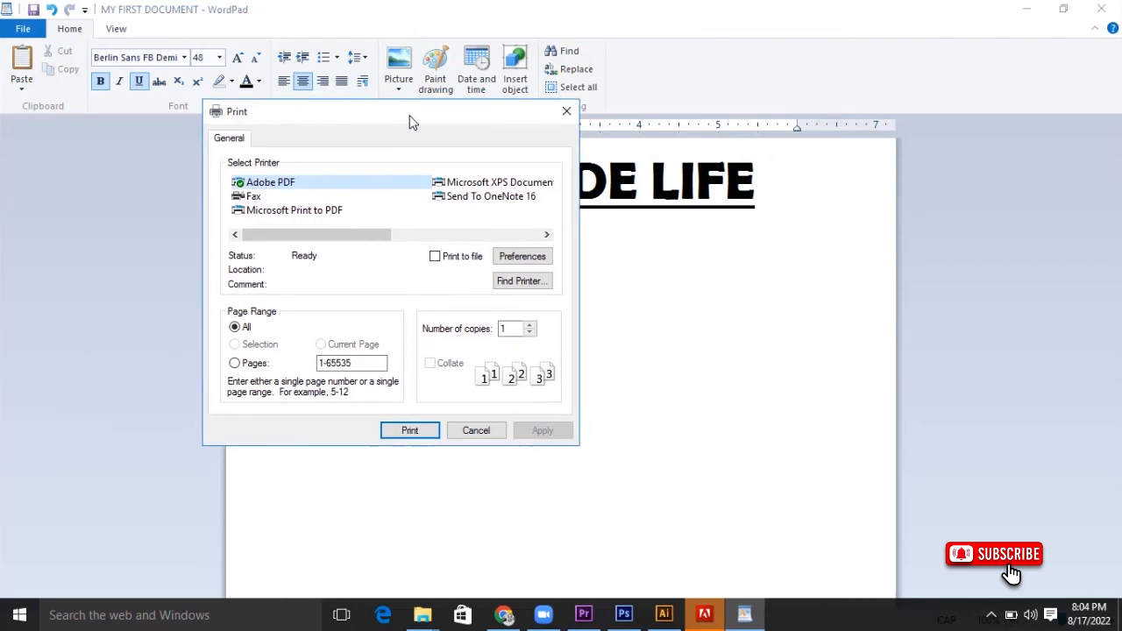